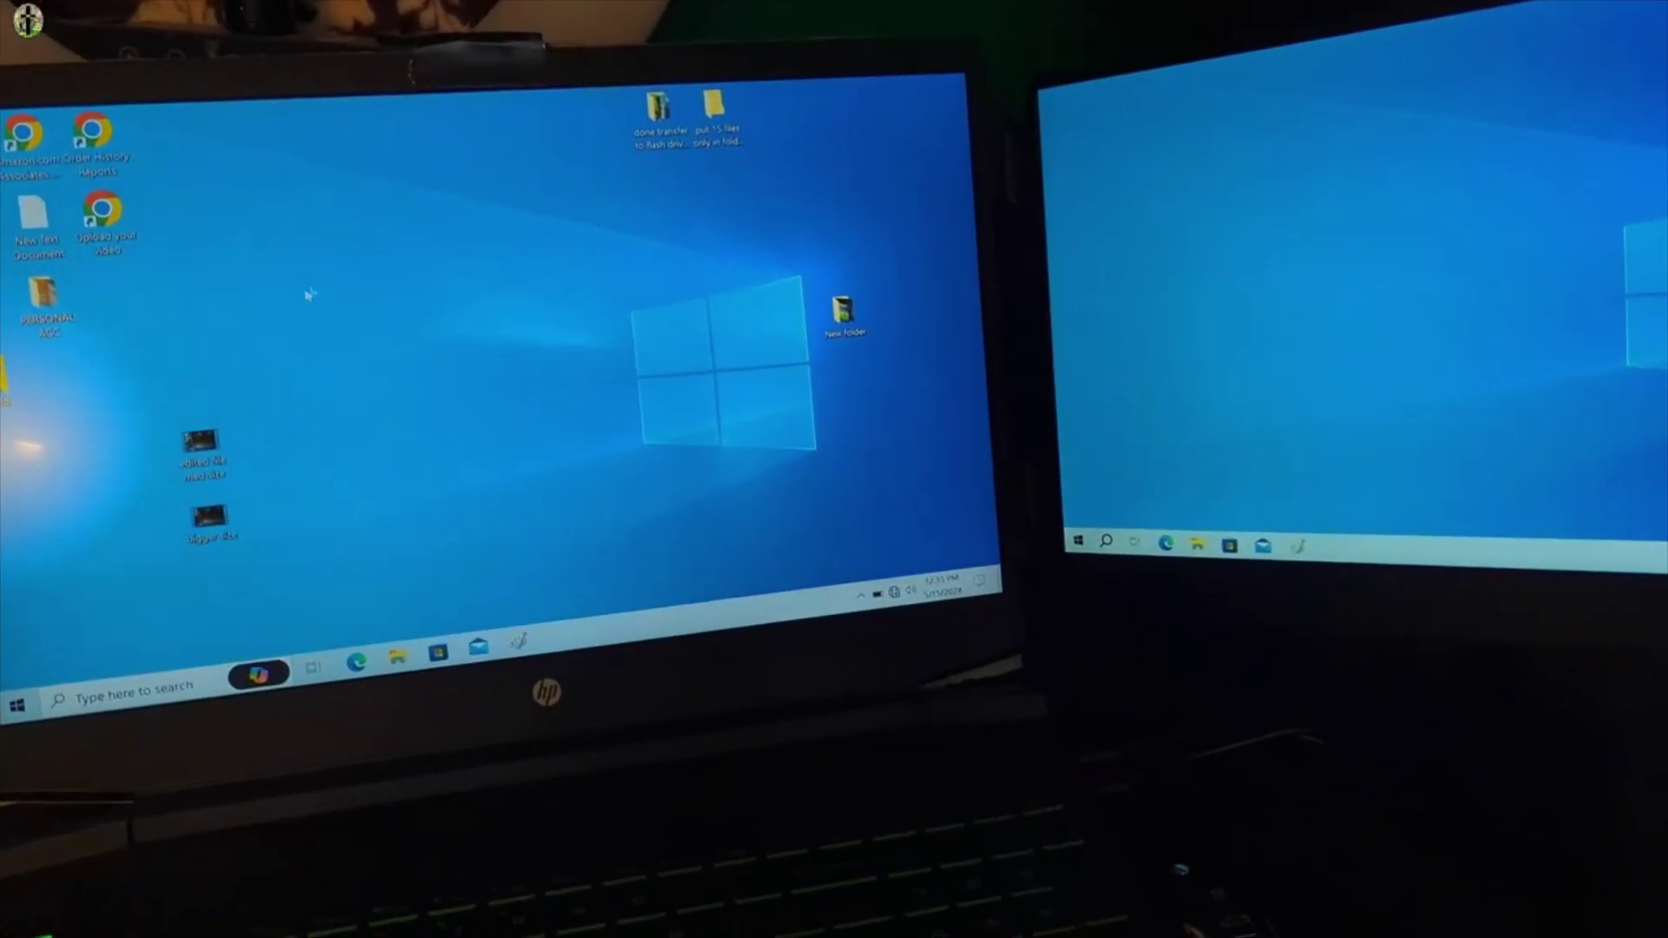
# Open the video file from the extended desktop
pyautogui.doubleClick(193, 436)
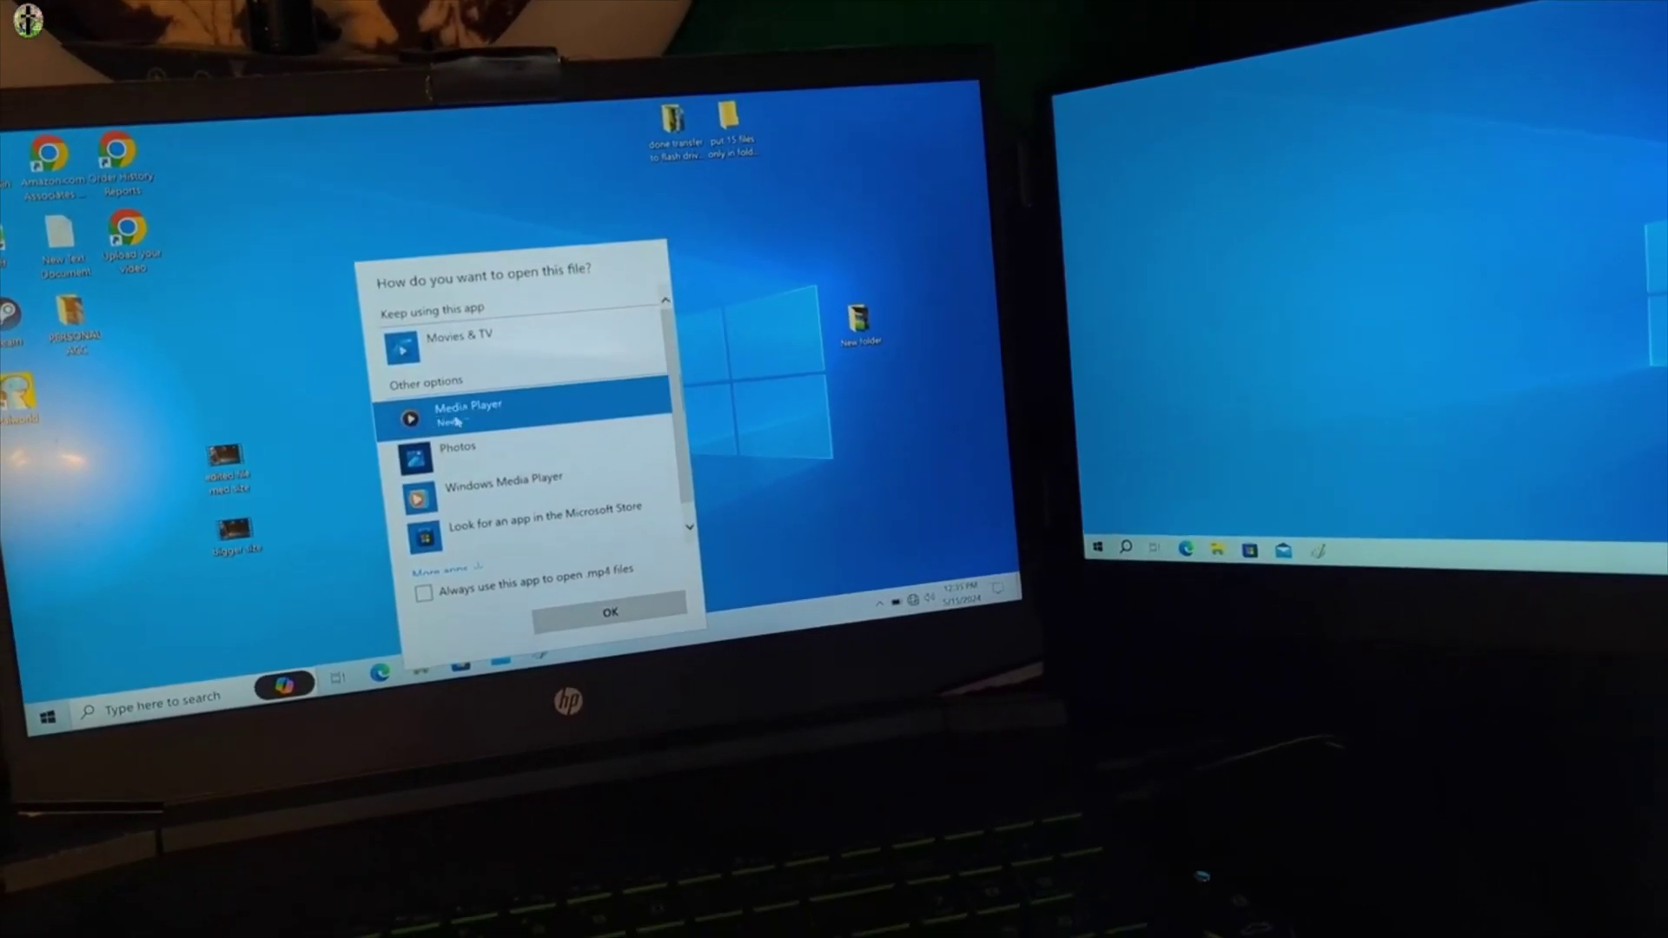
# Play 'video edited file med size' in Media Player and drag its window onto the second screen
pyautogui.click(606, 626)
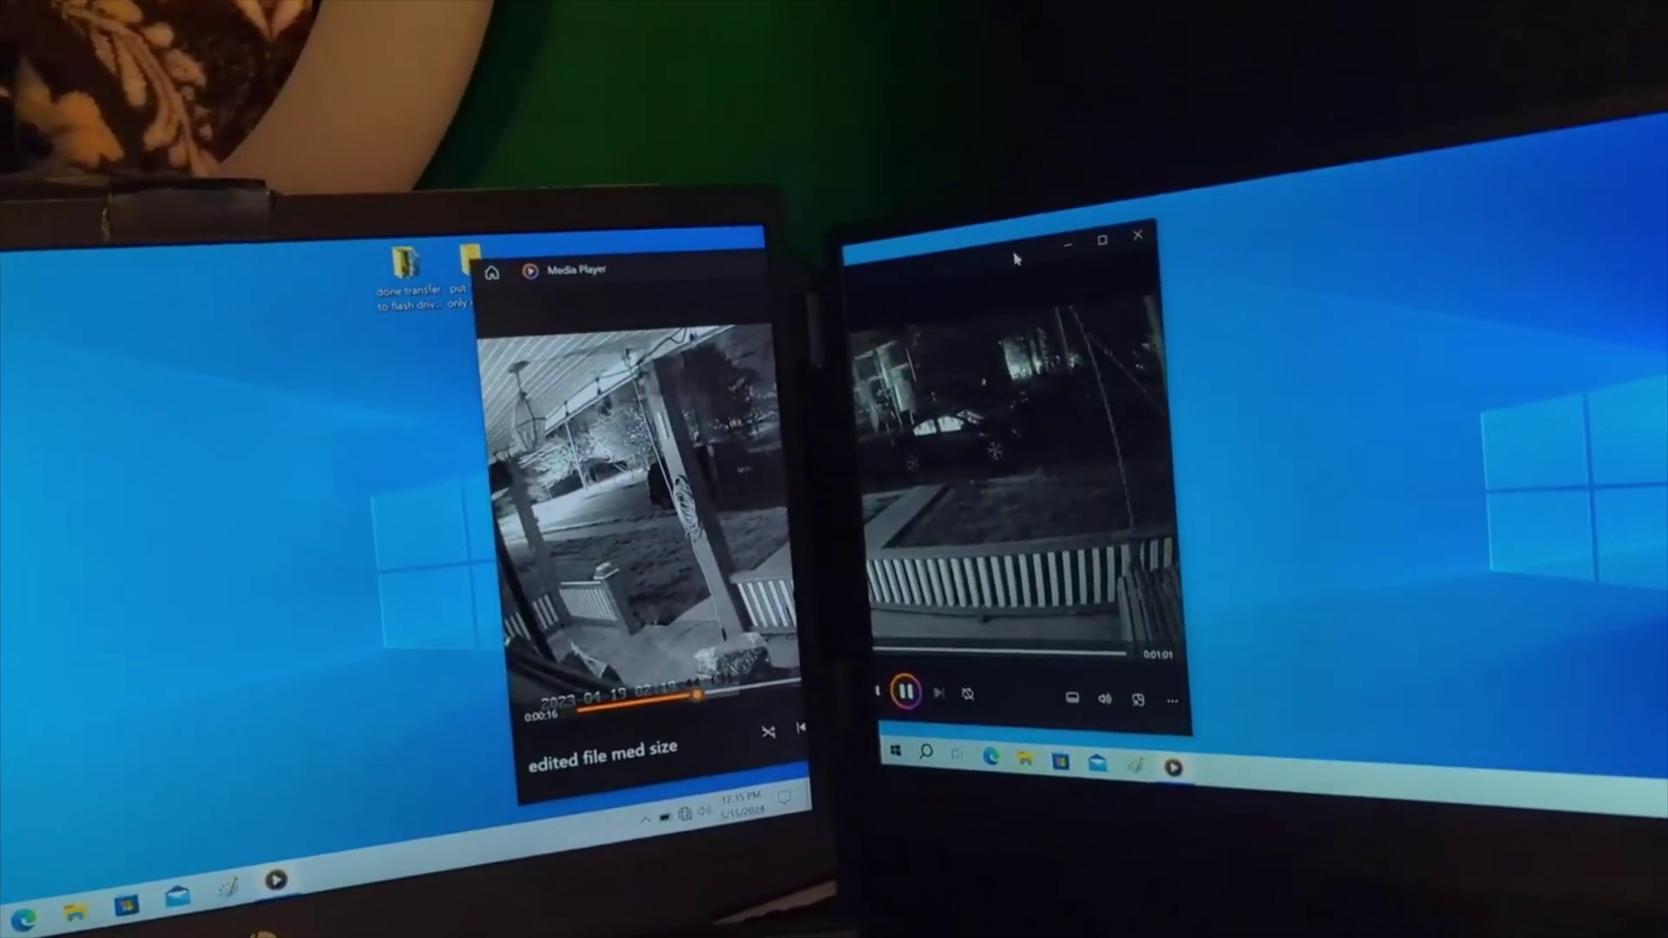
pyautogui.moveTo(953, 146)
pyautogui.mouseDown()
pyautogui.moveTo(1219, 233)
pyautogui.moveTo(750, 289)
pyautogui.mouseUp()
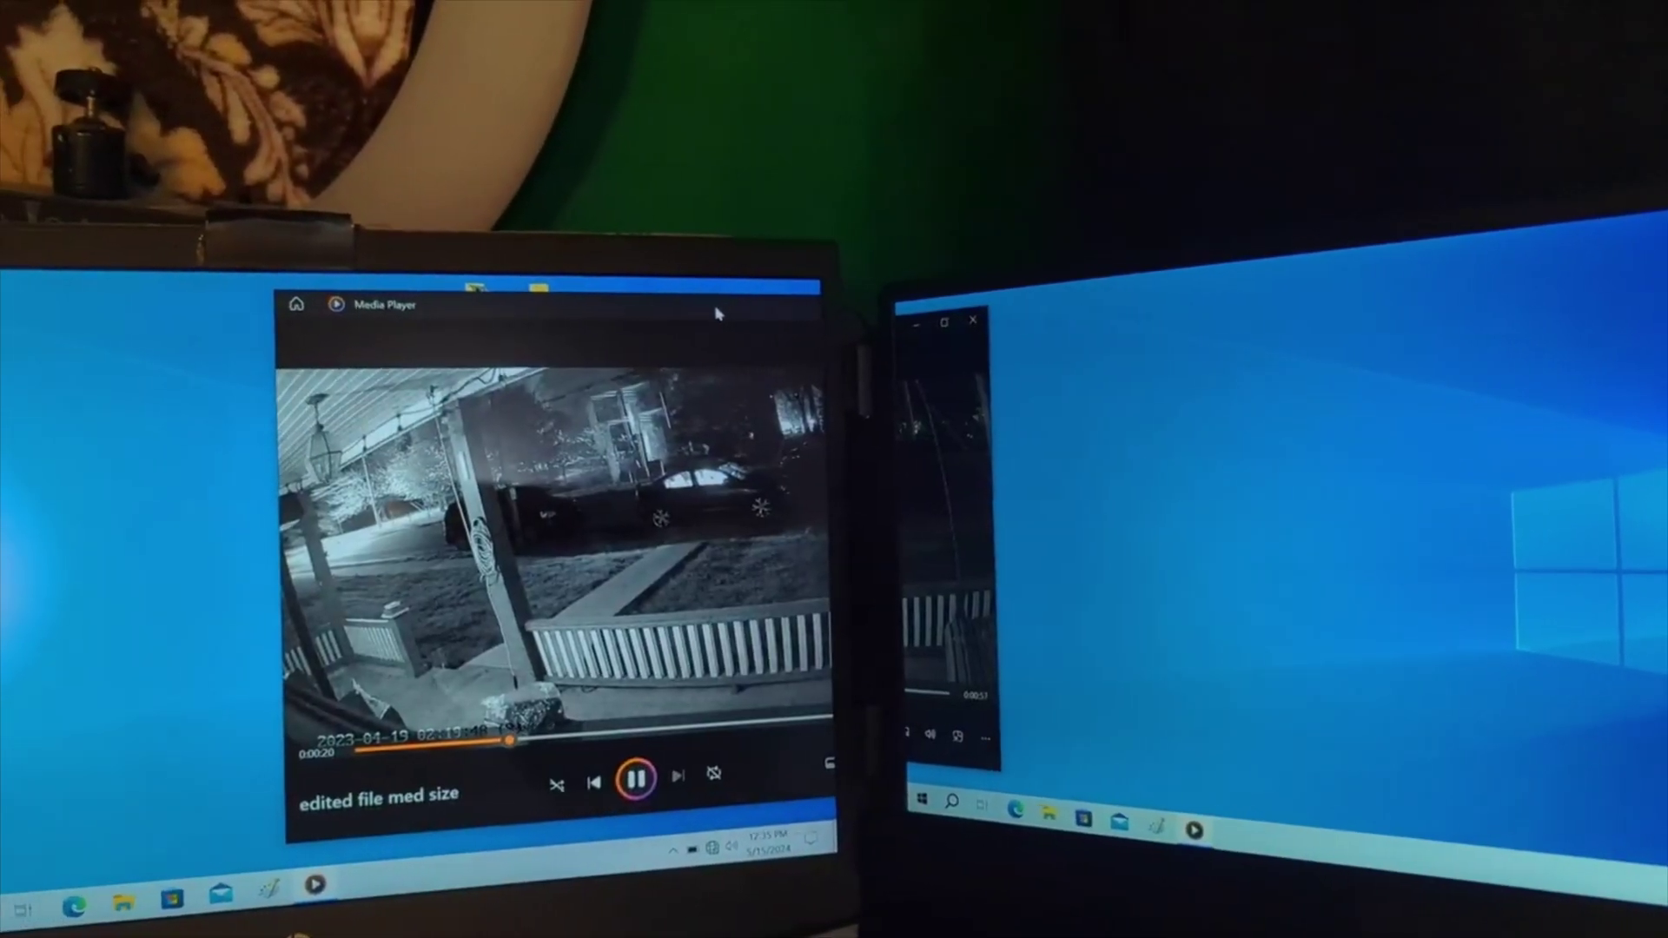
pyautogui.moveTo(749, 289)
pyautogui.mouseDown()
pyautogui.moveTo(625, 326)
pyautogui.moveTo(1107, 356)
pyautogui.mouseUp()
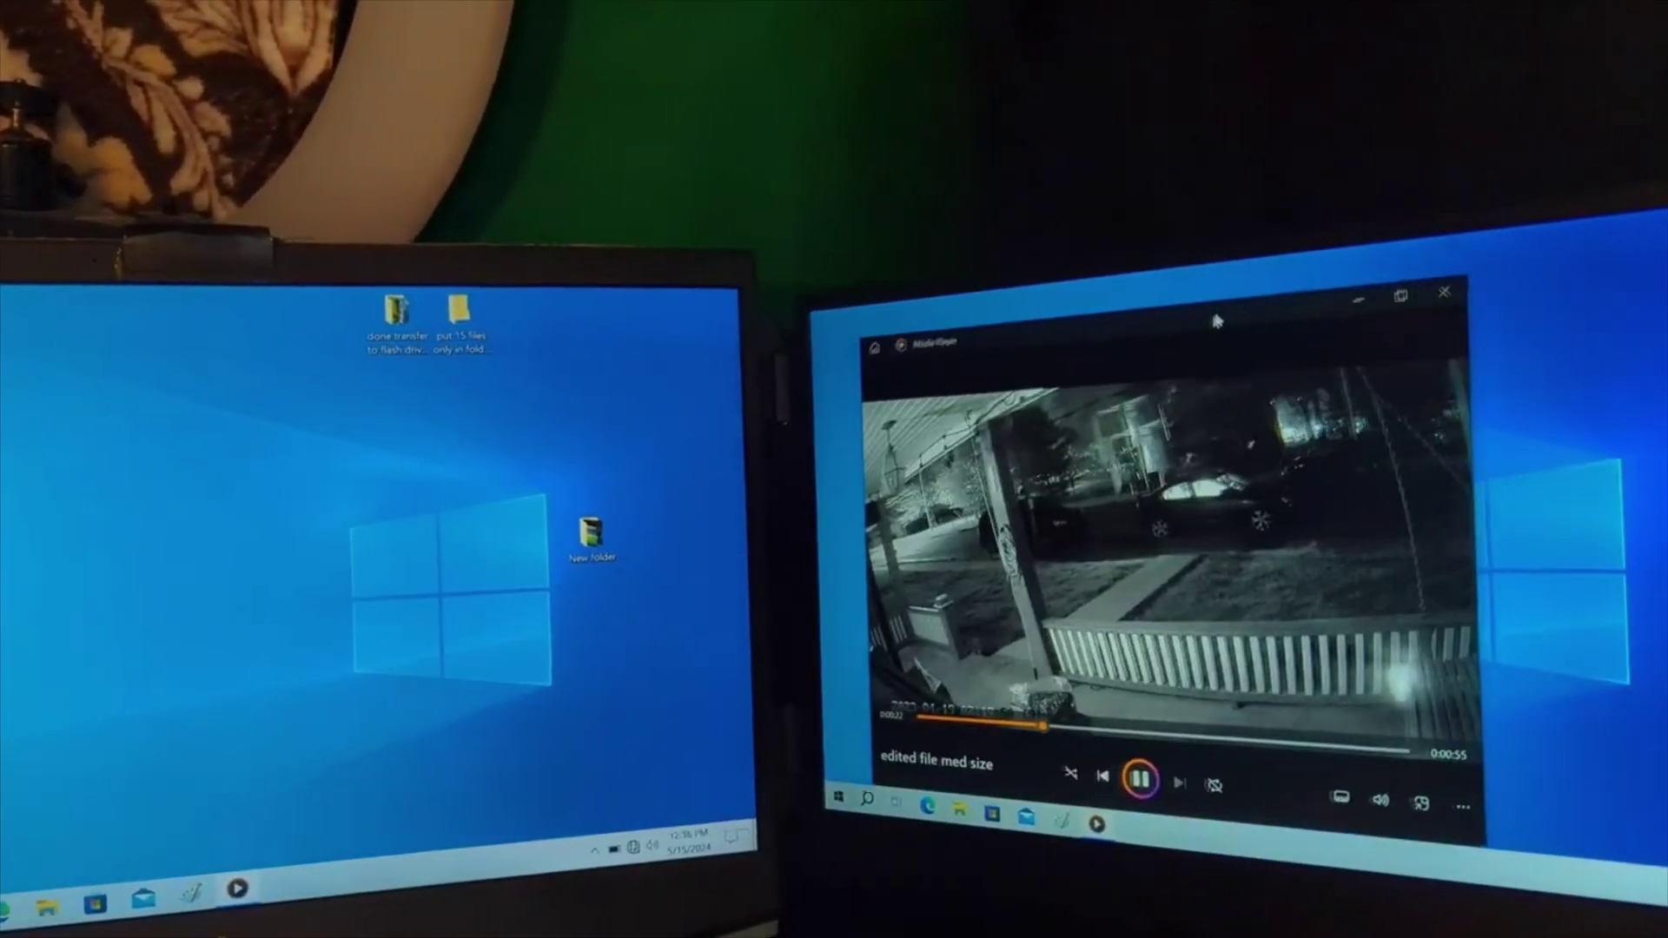